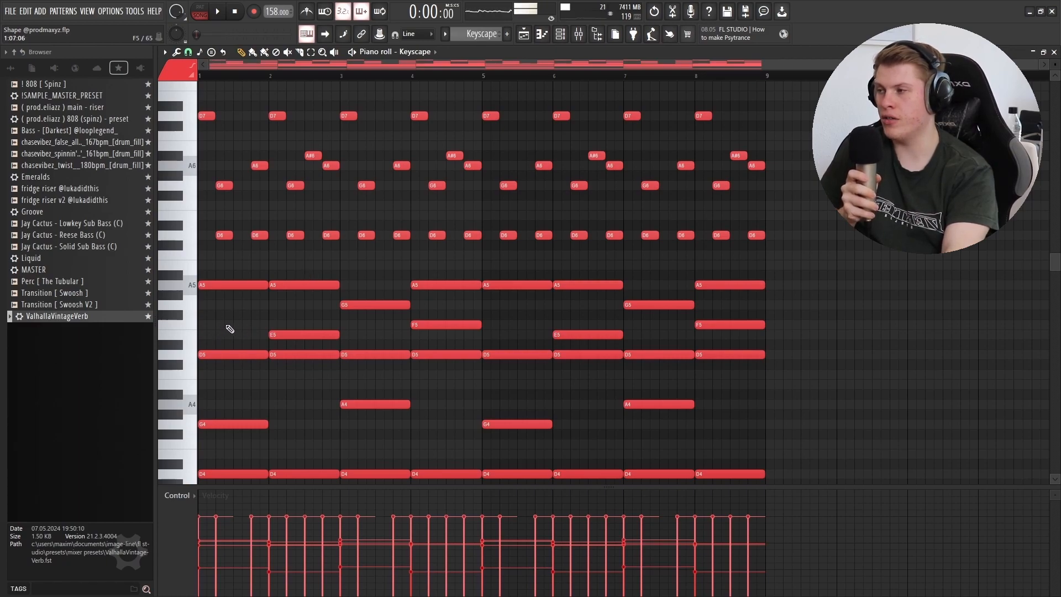
# Delete the E5 note in bar 2 of the Keyscape melody and play back the pattern.
pyautogui.rightClick(287, 334)
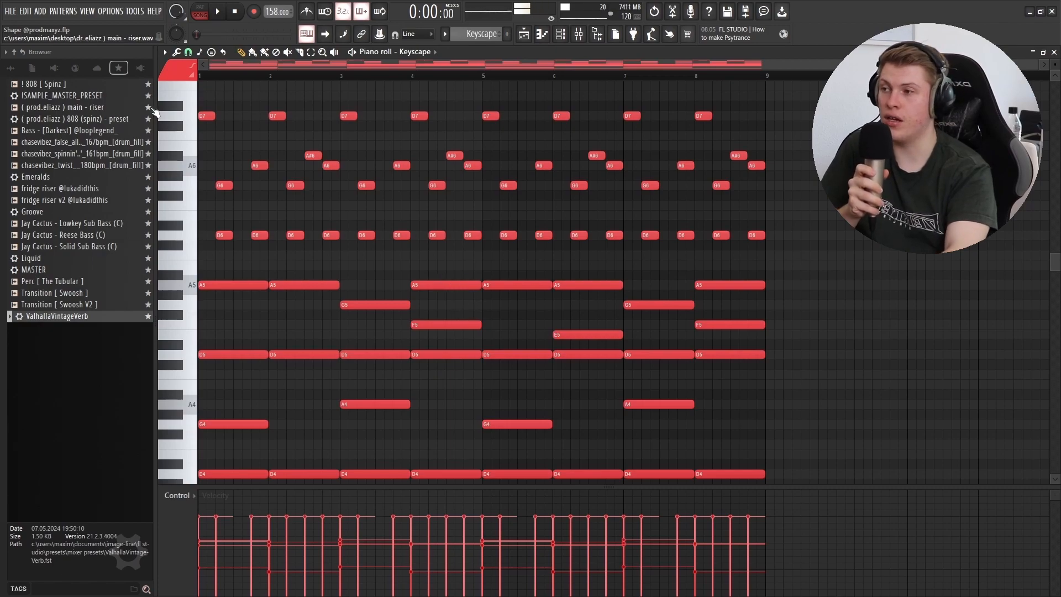
pyautogui.press('space')
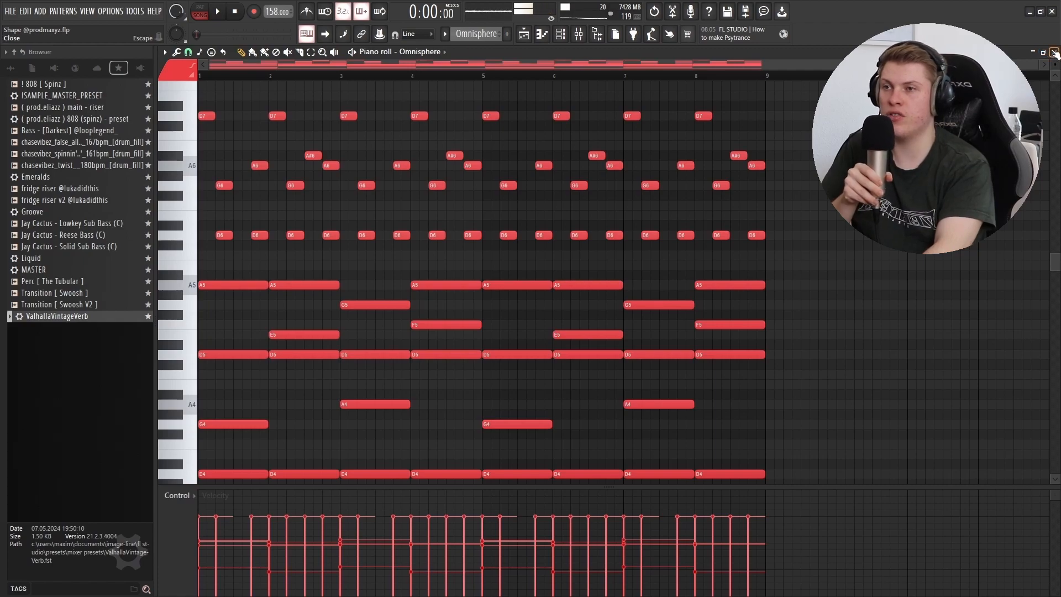
# Inspect the patch loaded in the Omnisphere channel, close the instrument and play back the Omnisphere pattern.
pyautogui.click(560, 35)
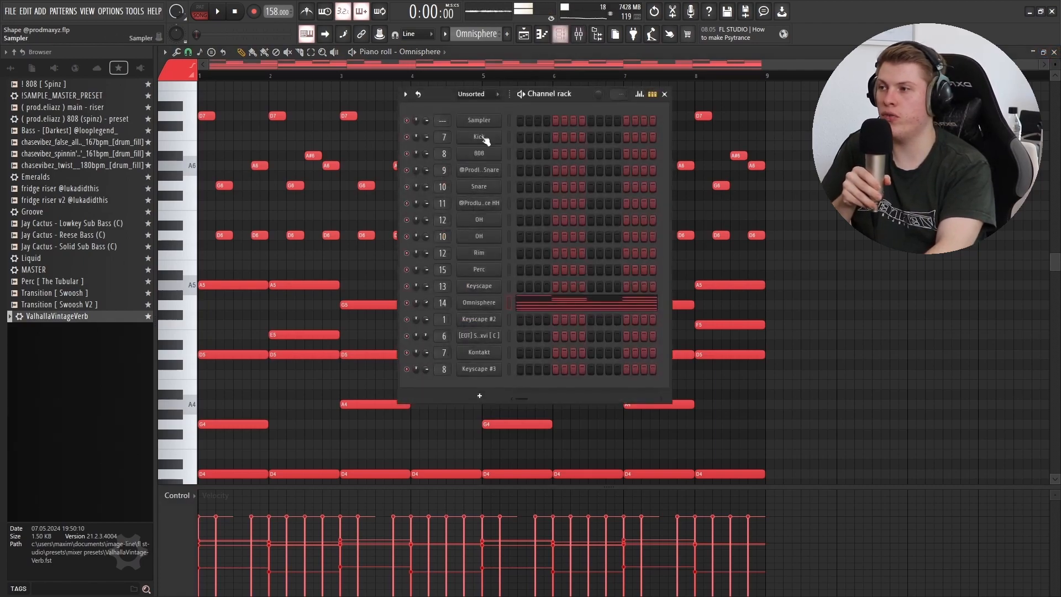
pyautogui.click(500, 108)
pyautogui.moveTo(769, 102)
pyautogui.mouseDown()
pyautogui.moveTo(750, 101)
pyautogui.moveTo(778, 101)
pyautogui.mouseUp()
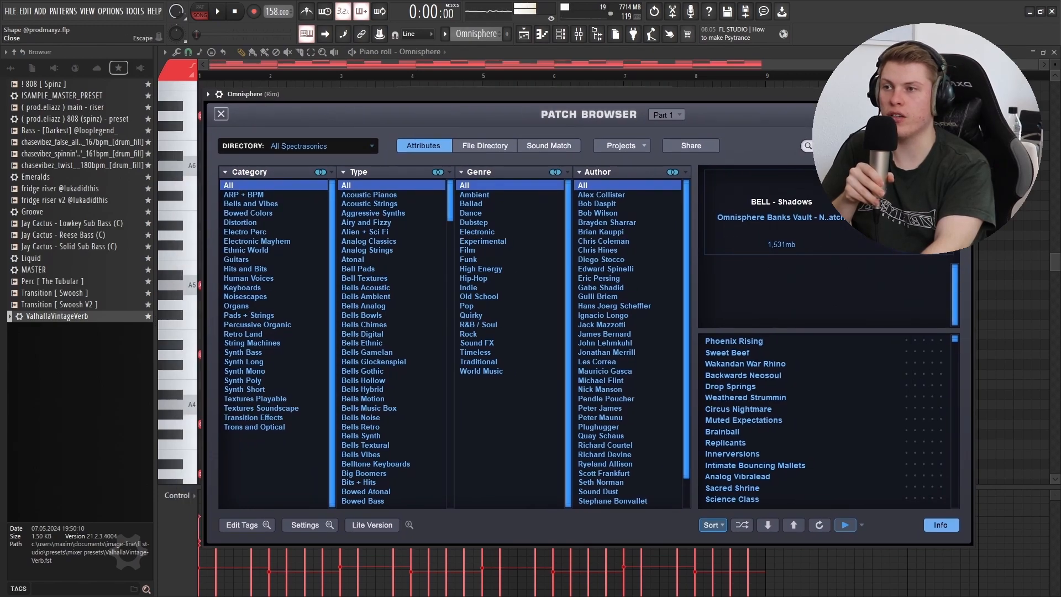
pyautogui.click(965, 96)
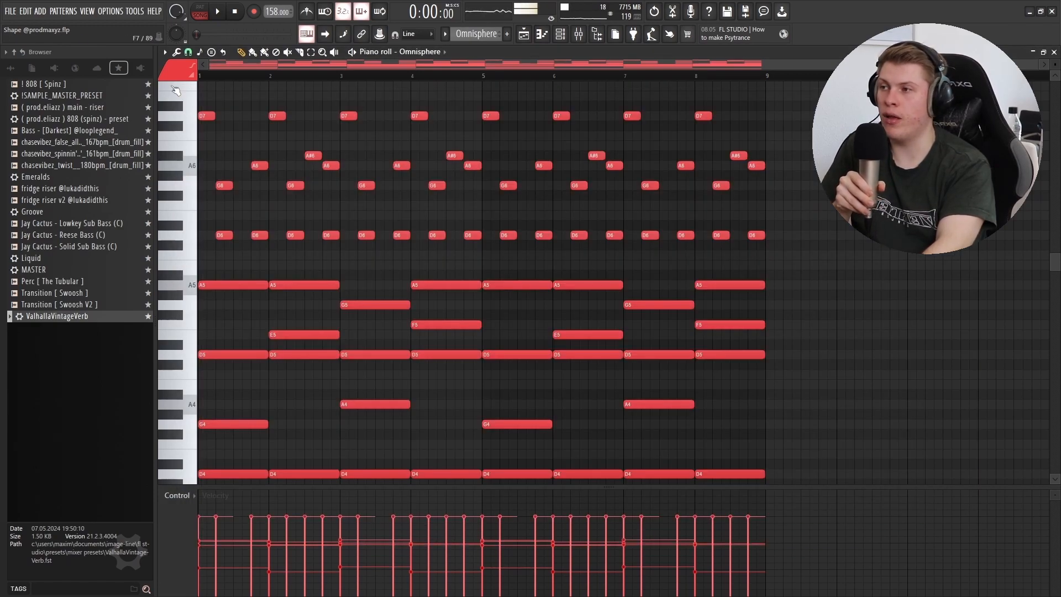
pyautogui.press('space')
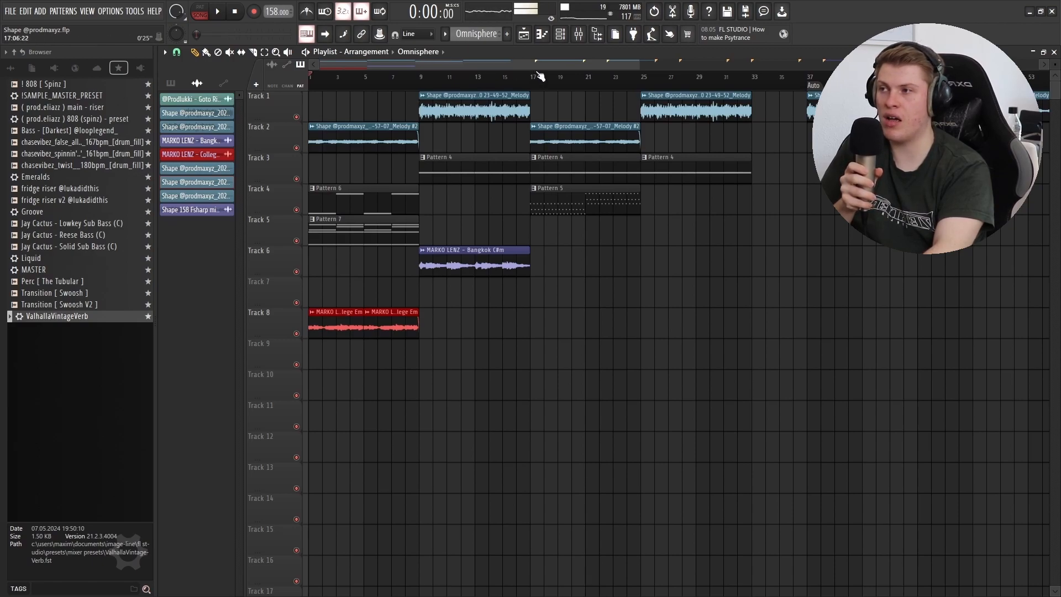
# Move the playlist playhead to bar 9 and play back the Keyscape #2 bass notes of Pattern 4.
pyautogui.click(424, 78)
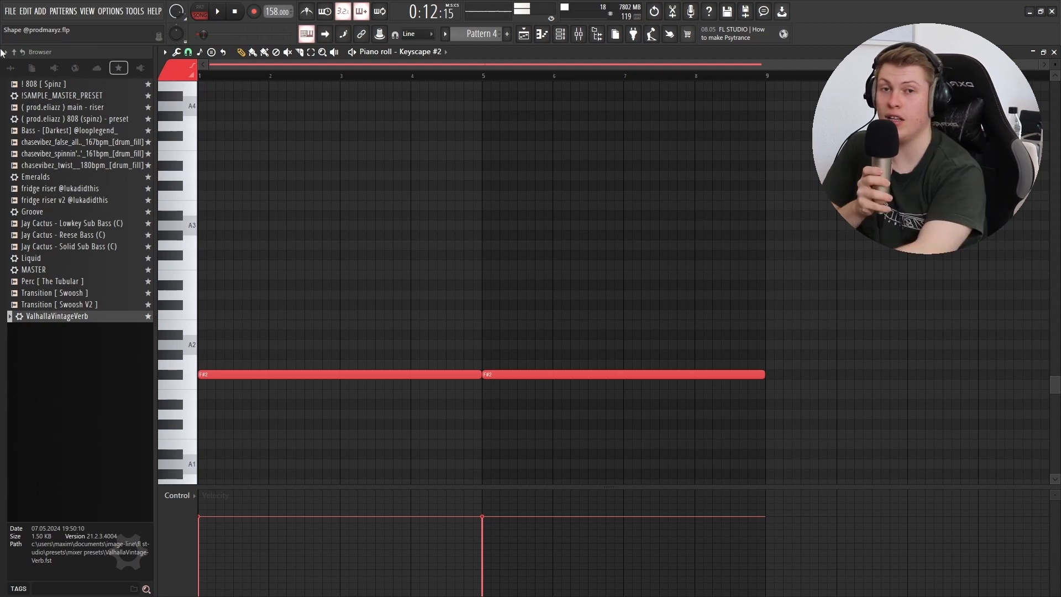
pyautogui.press('space')
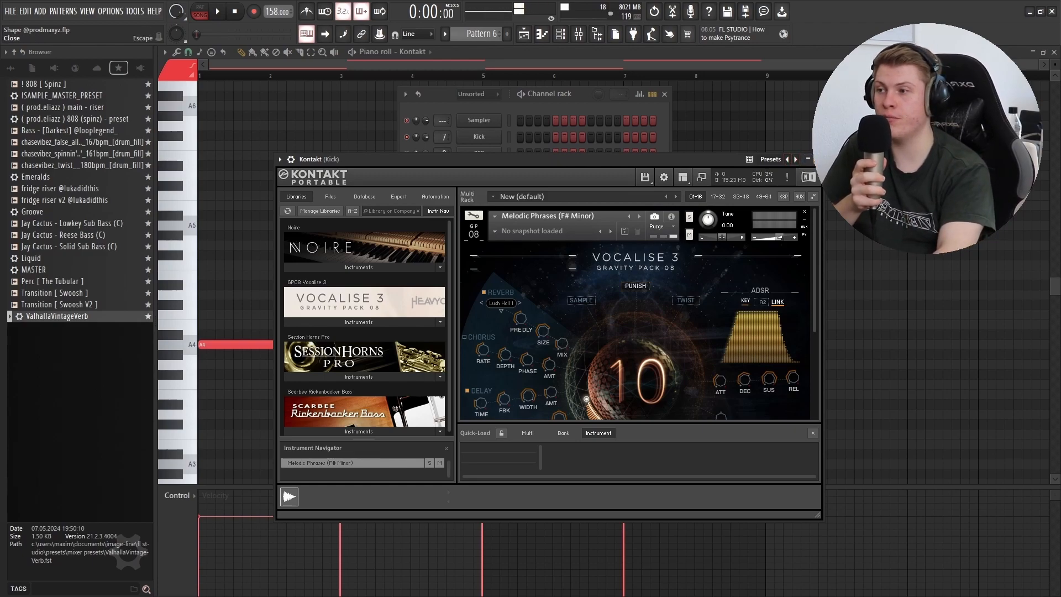
# Close the Kontakt instrument and play back Pattern 6's vocal notes in the piano roll.
pyautogui.click(816, 159)
pyautogui.rightClick(344, 259)
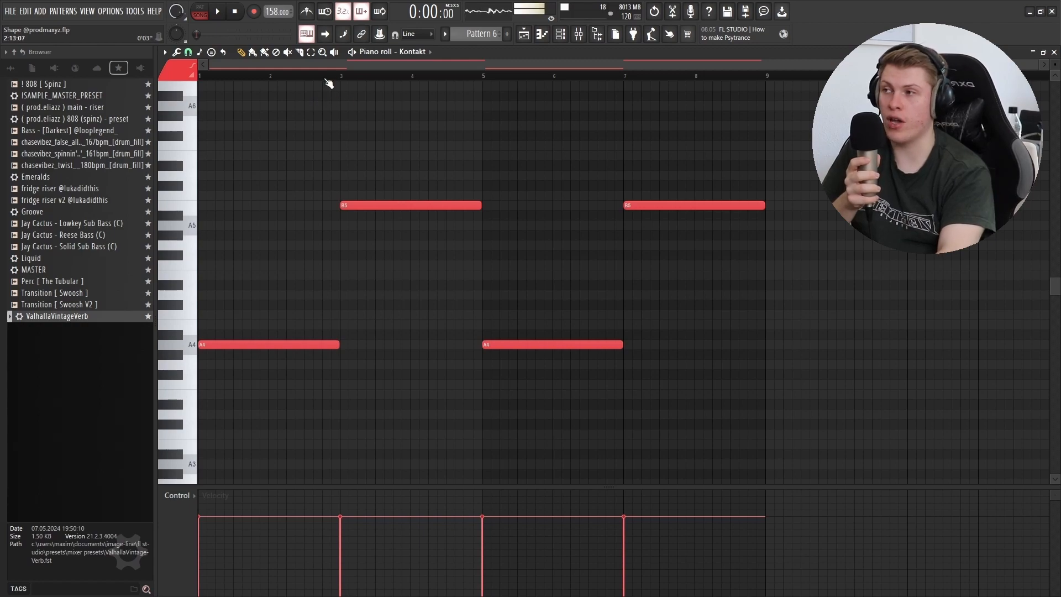
pyautogui.press('space')
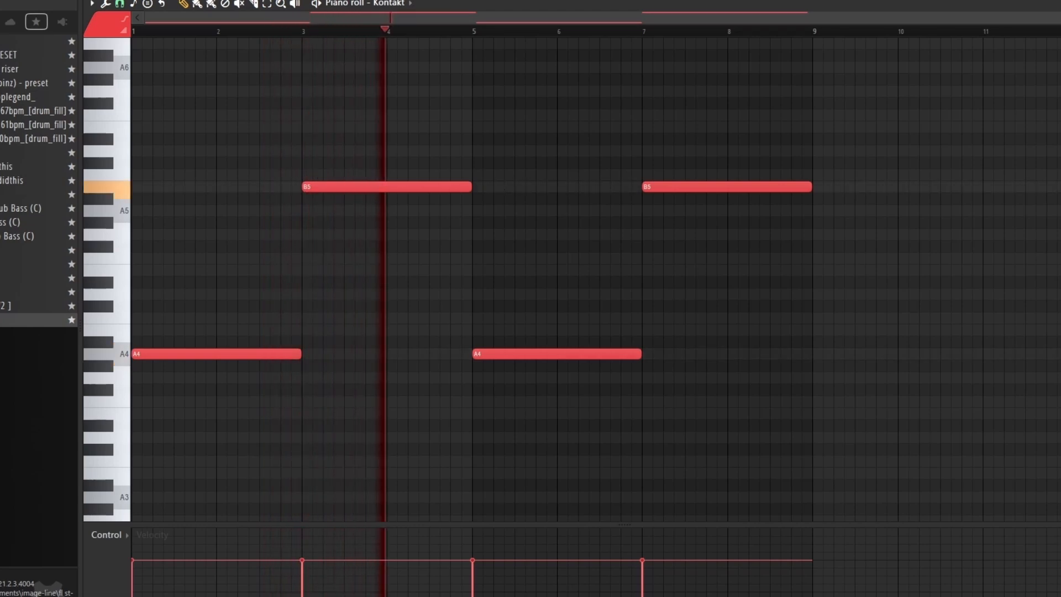
pyautogui.press('space')
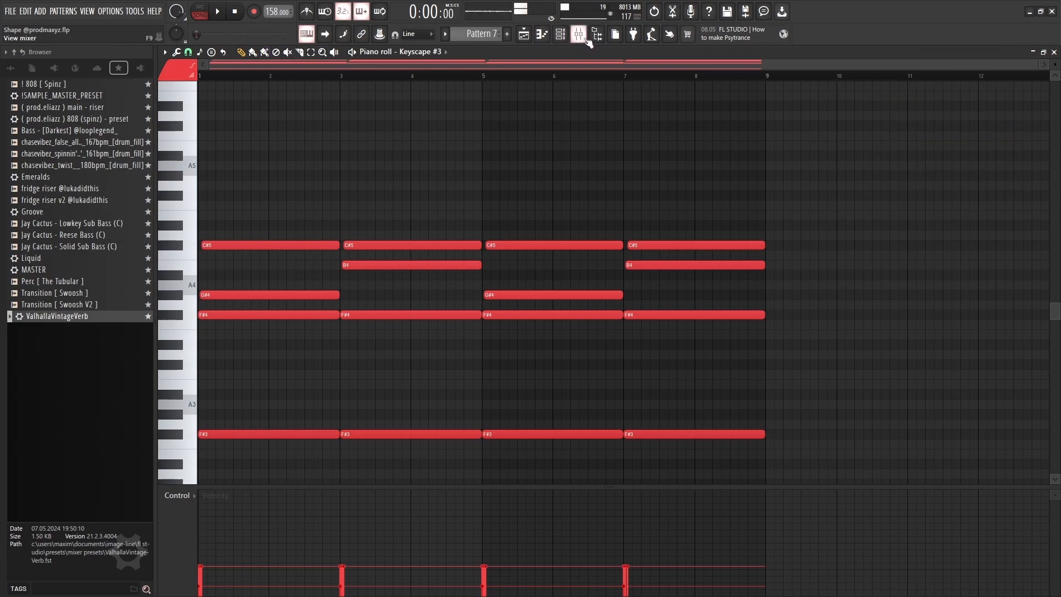
# Play back the Keyscape #3 chords of Pattern 7 and the synth arpeggio of Pattern 5.
pyautogui.press('space')
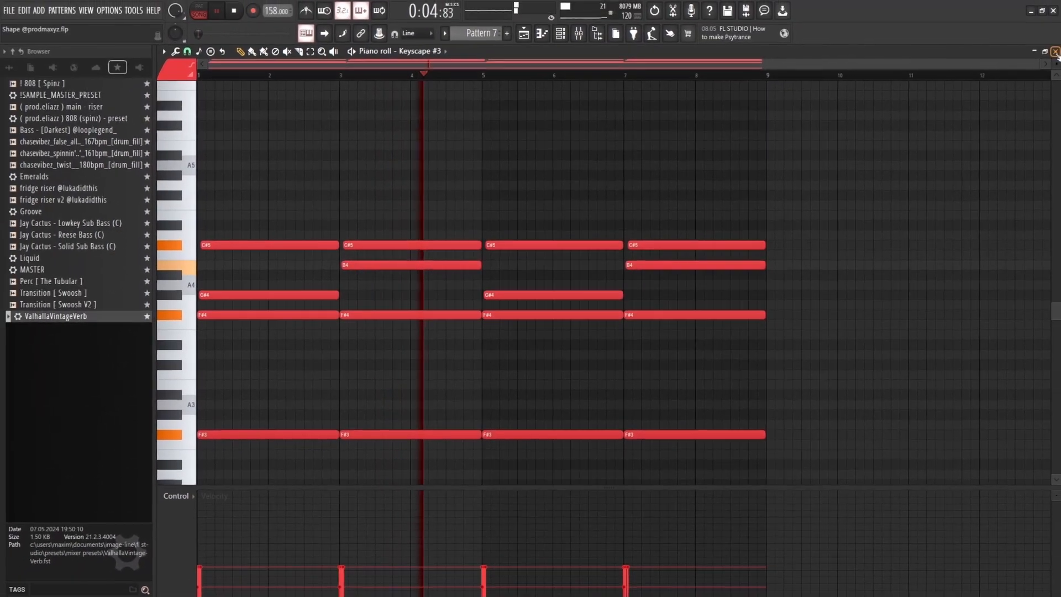
pyautogui.press('space')
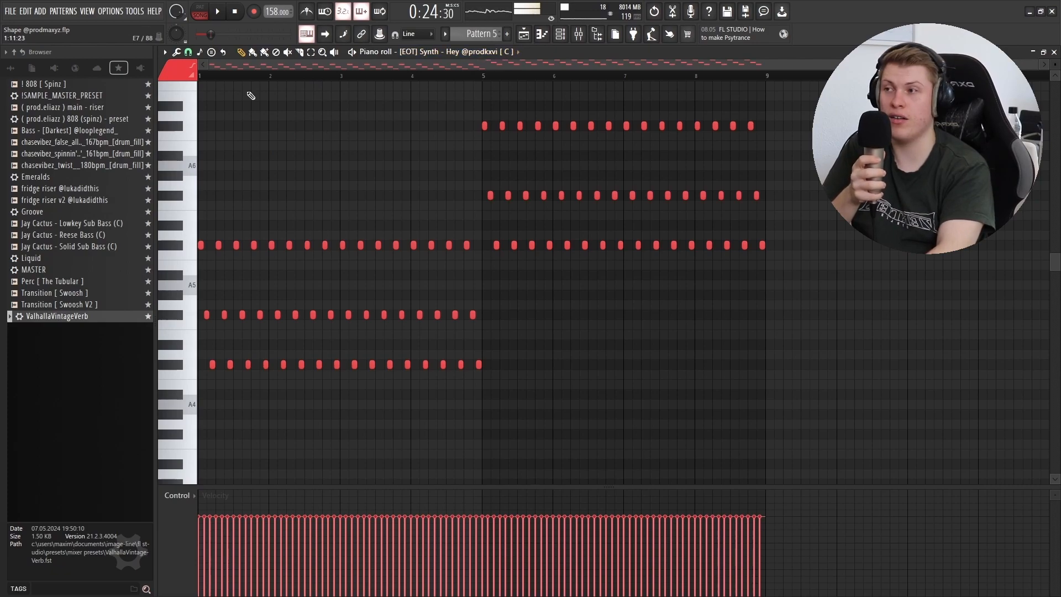
pyautogui.press('space')
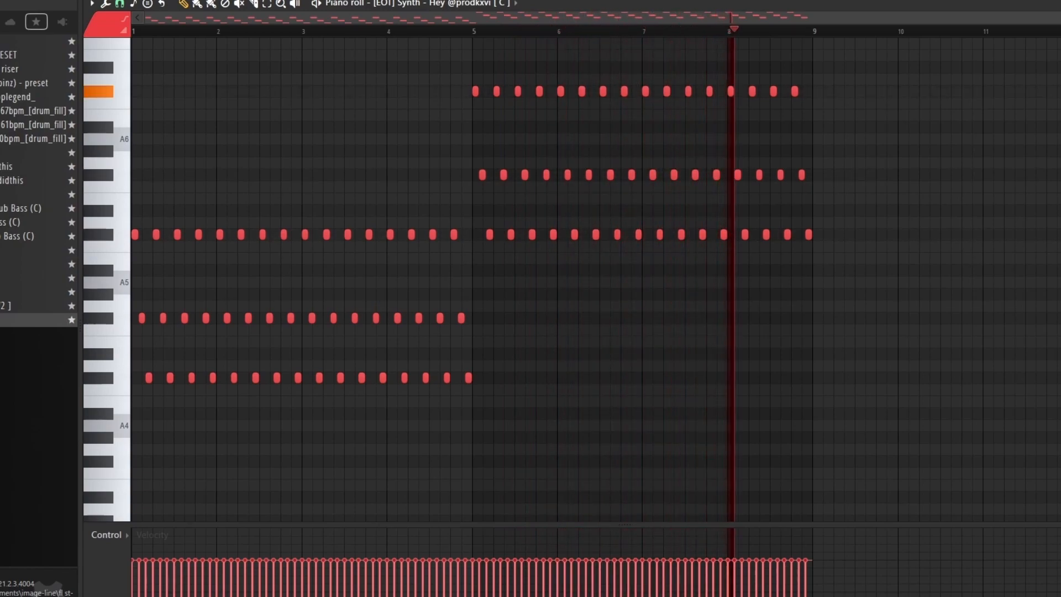
pyautogui.press('space')
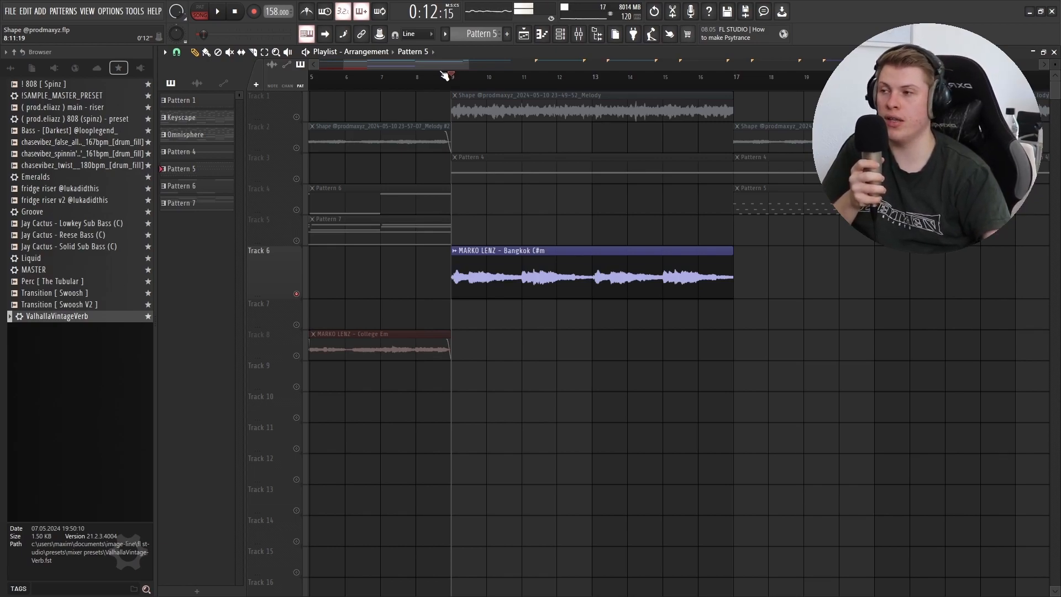
# Listen to the soloed Bangkok C#m loop and to the College Em loops together with the Track 2 melody.
pyautogui.press('space')
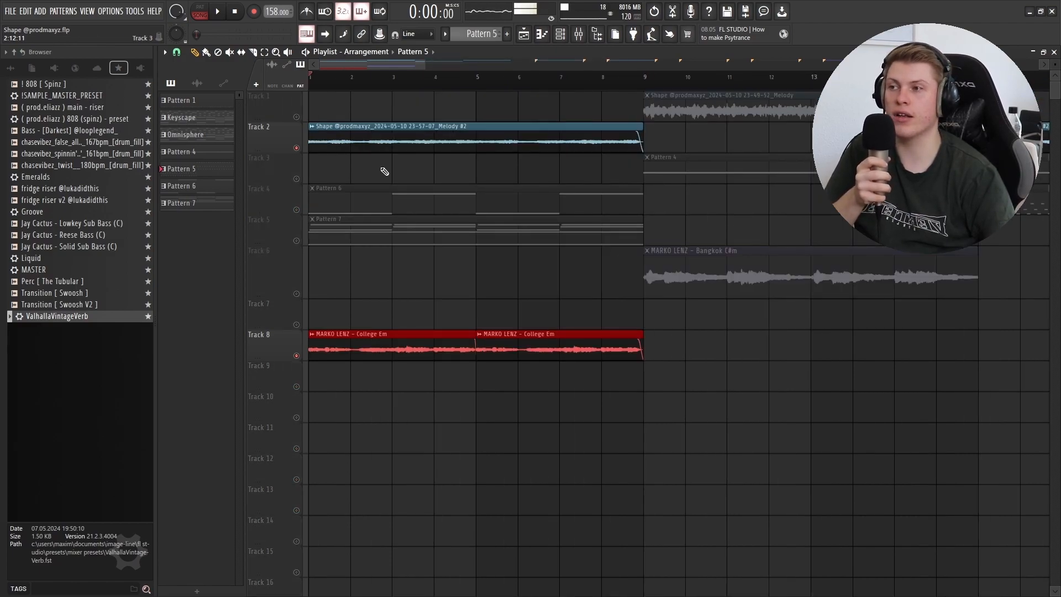
pyautogui.press('space')
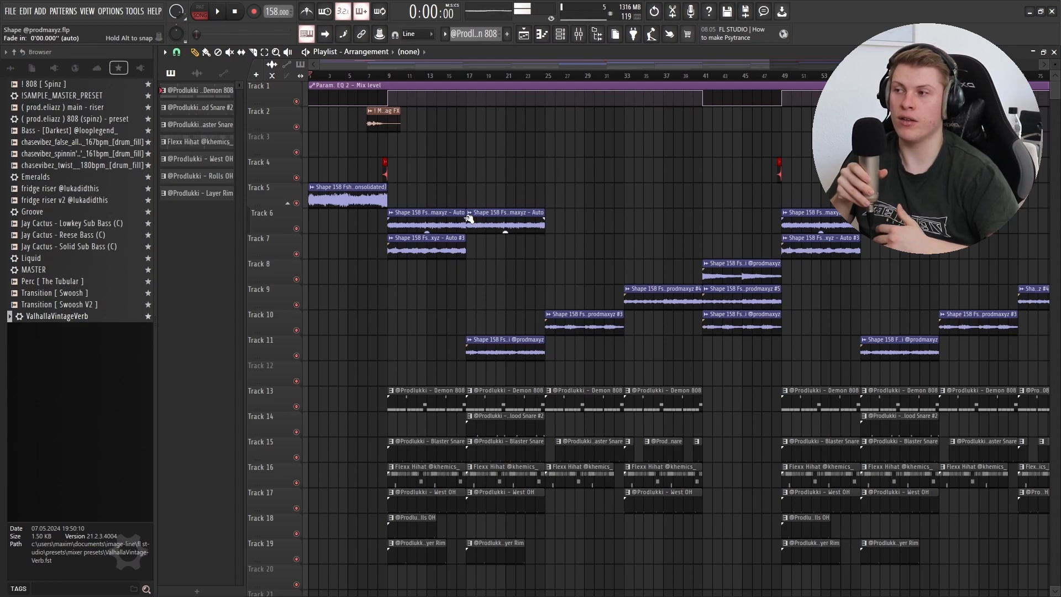
# Look over the full beat arrangement and play back the Demon 808 and Flexx Hihat patterns.
pyautogui.moveTo(573, 65); pyautogui.dragTo(645, 72)
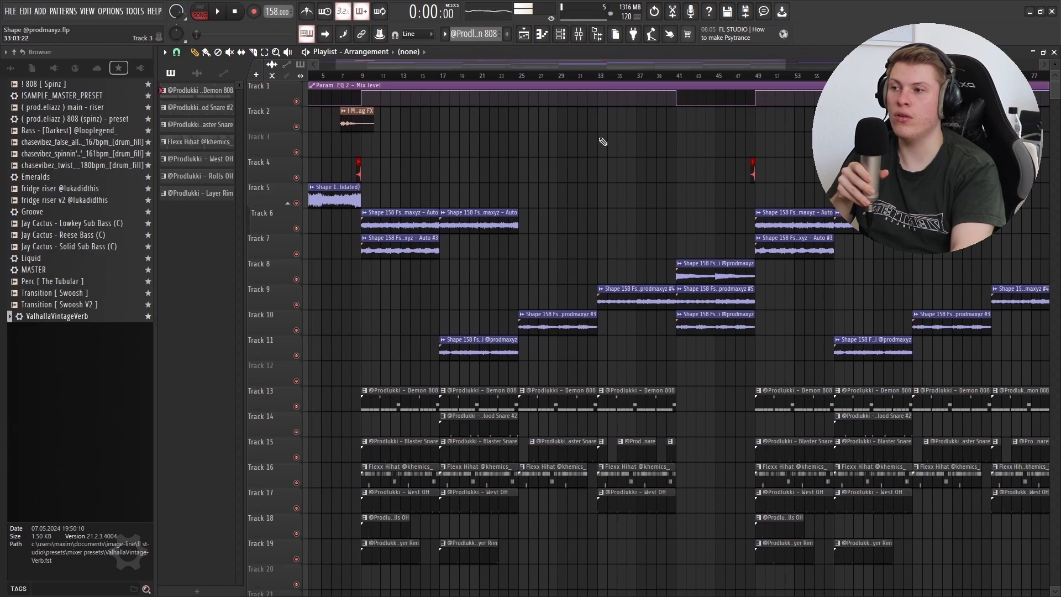
pyautogui.moveTo(574, 66); pyautogui.dragTo(580, 69)
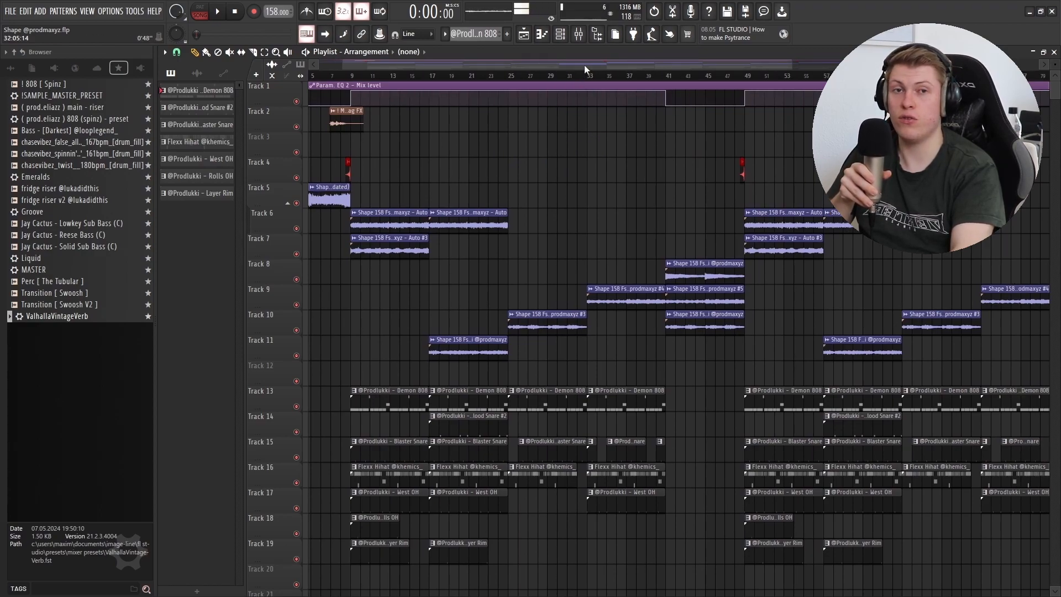
pyautogui.moveTo(584, 65); pyautogui.dragTo(557, 69)
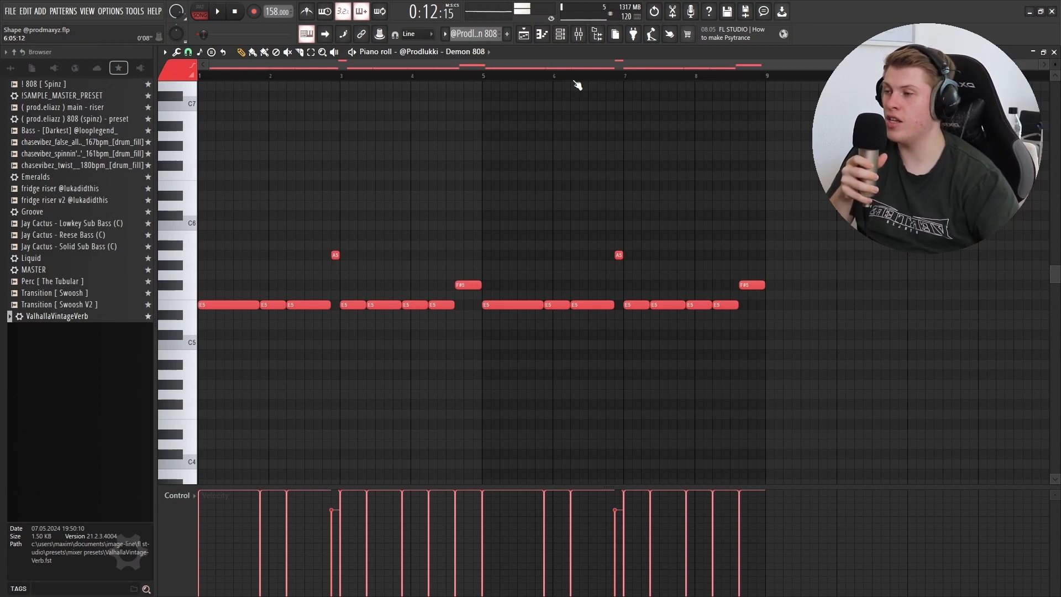
pyautogui.press('space')
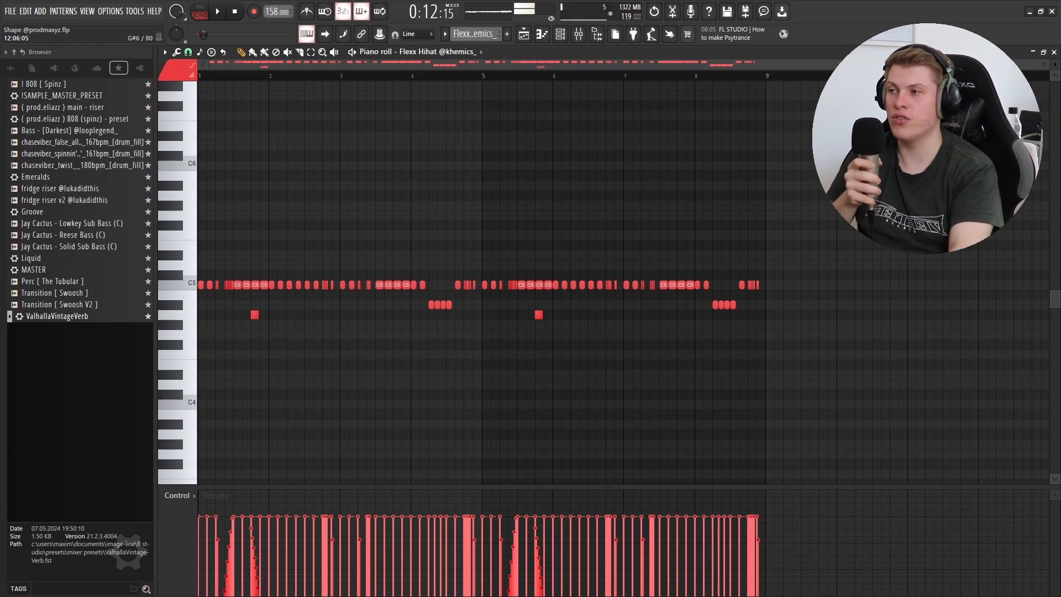
pyautogui.press('space')
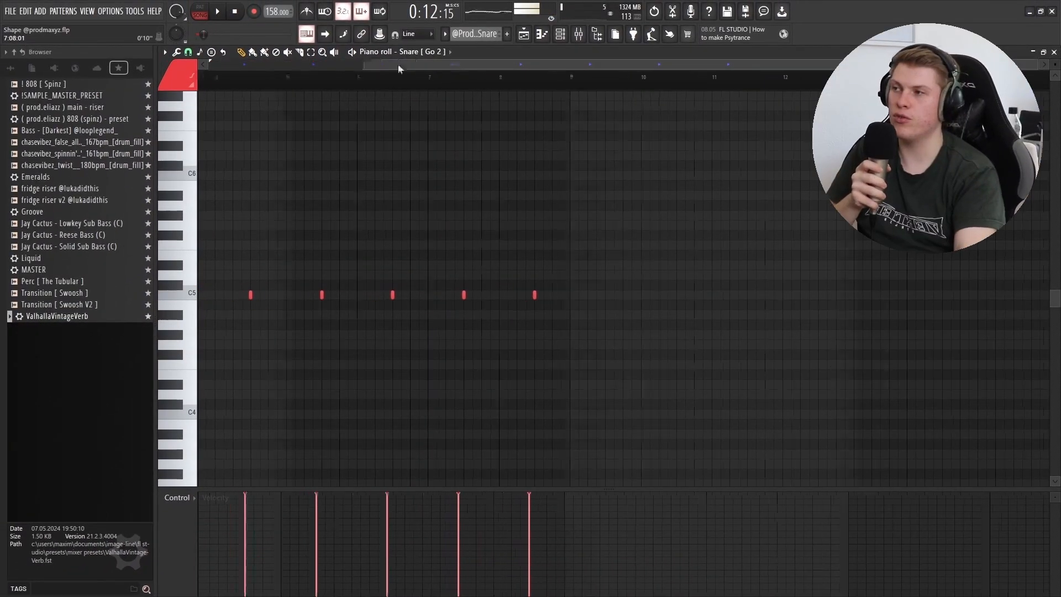
# Close the snare pattern and review the West OH open-hat notes from bar 1 in the piano roll.
pyautogui.click(1053, 53)
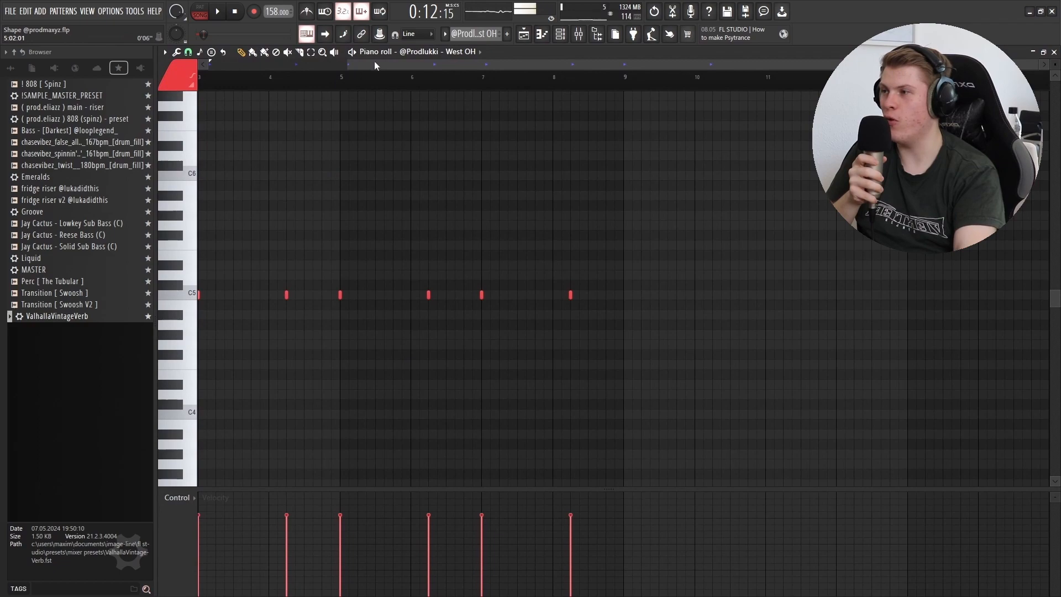
pyautogui.moveTo(375, 66); pyautogui.dragTo(232, 66)
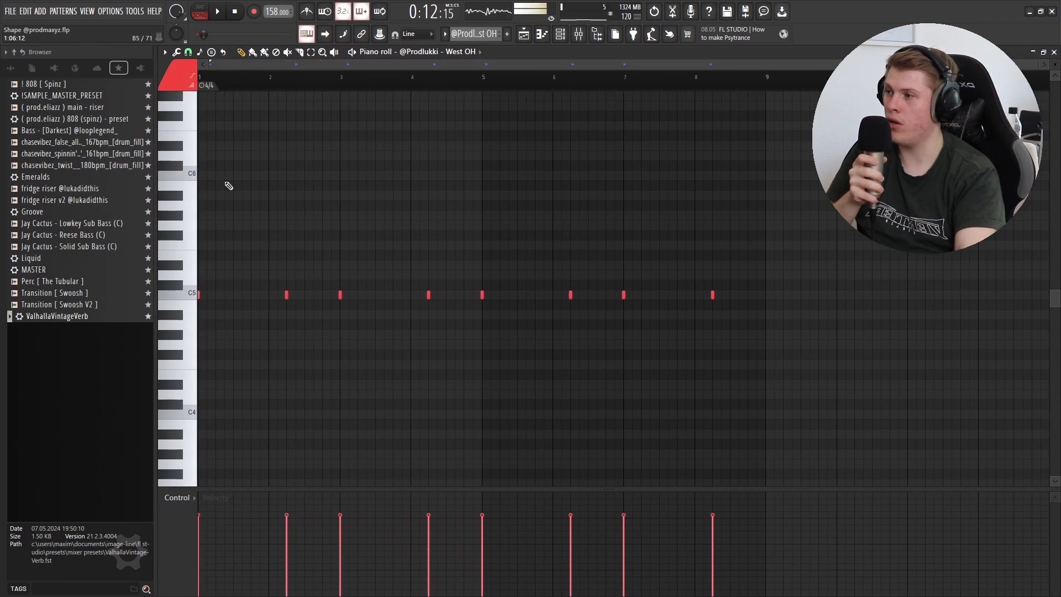
pyautogui.moveTo(286, 294)
pyautogui.mouseDown()
pyautogui.moveTo(268, 293)
pyautogui.moveTo(288, 294)
pyautogui.mouseUp()
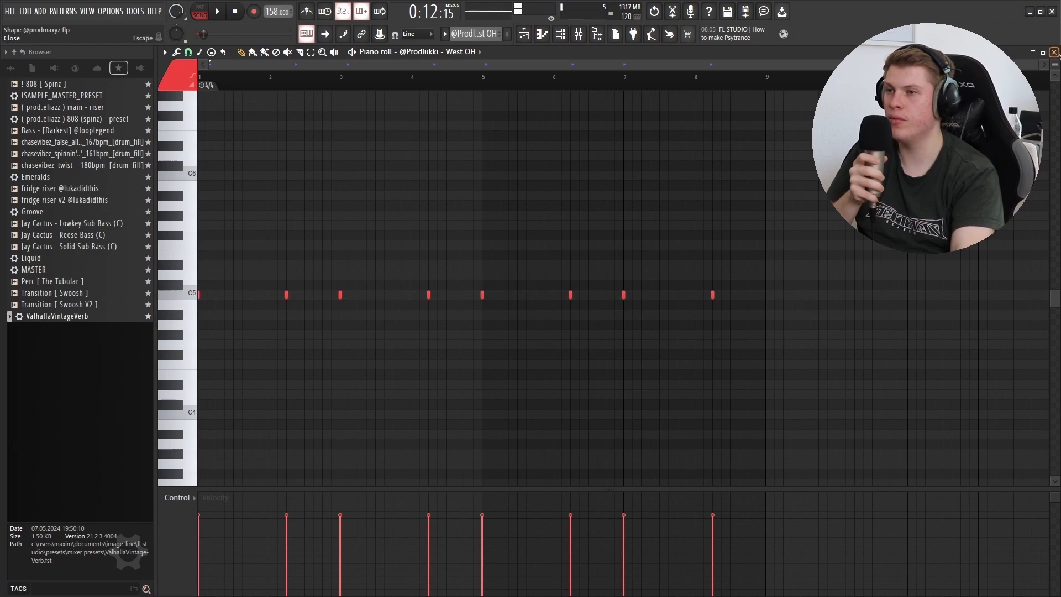
pyautogui.click(1056, 53)
# Review the Rolls OH and Layer Rim patterns from bar 1 in the piano roll and return to the full playlist arrangement.
pyautogui.doubleClick(414, 371)
pyautogui.moveTo(367, 65); pyautogui.dragTo(180, 132)
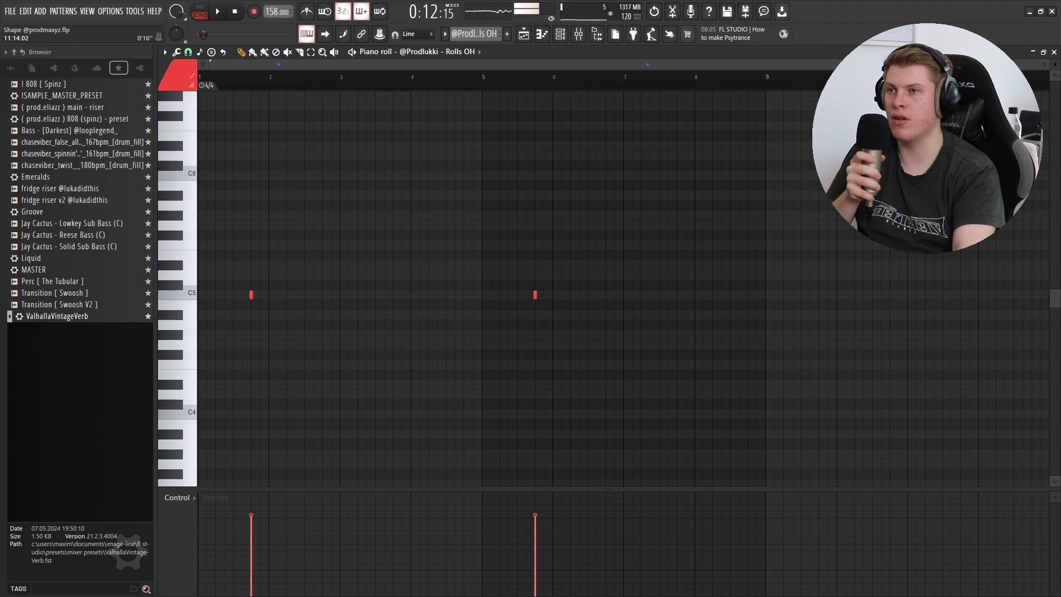
pyautogui.click(1056, 54)
pyautogui.doubleClick(498, 277)
pyautogui.moveTo(534, 66); pyautogui.dragTo(105, 119)
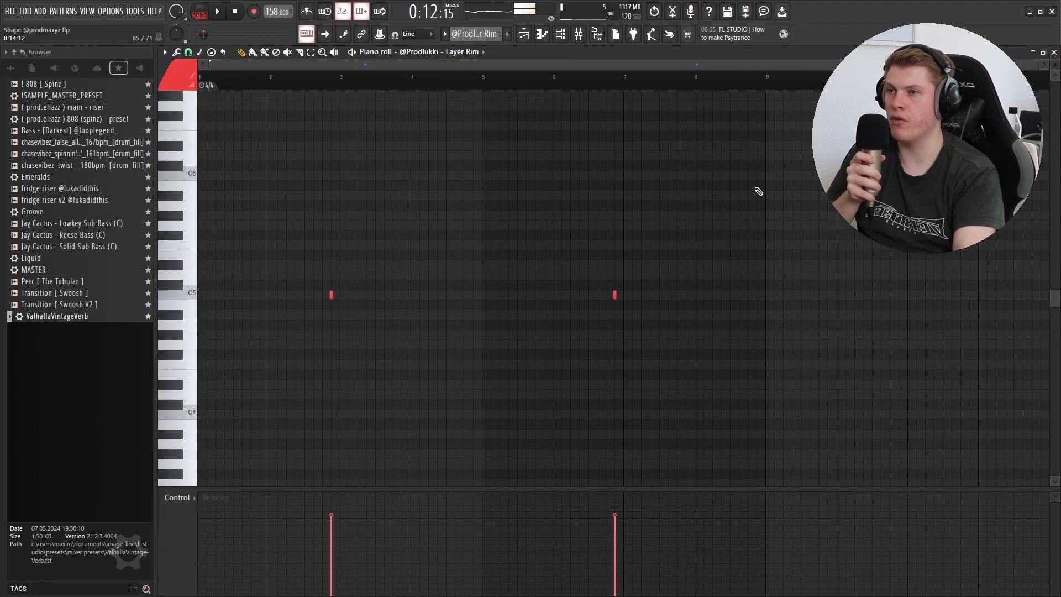
pyautogui.click(1054, 53)
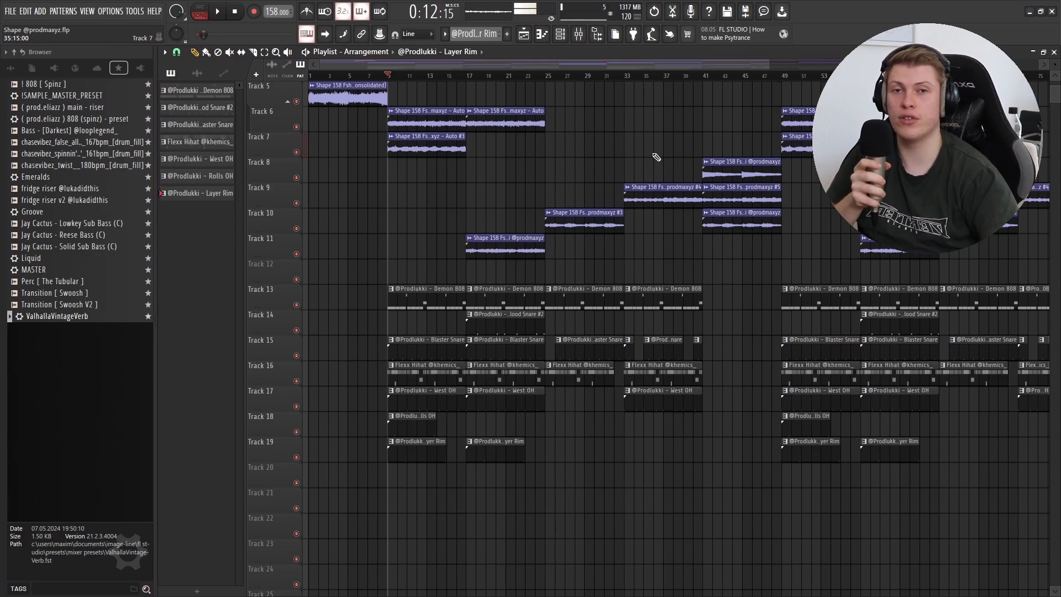
pyautogui.scroll(4, 656, 157)
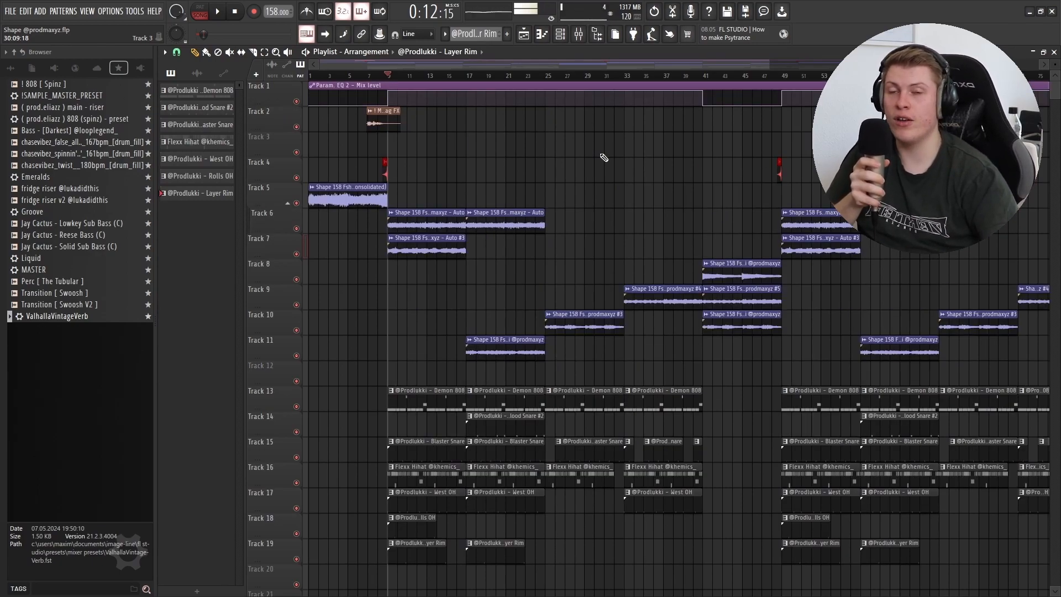